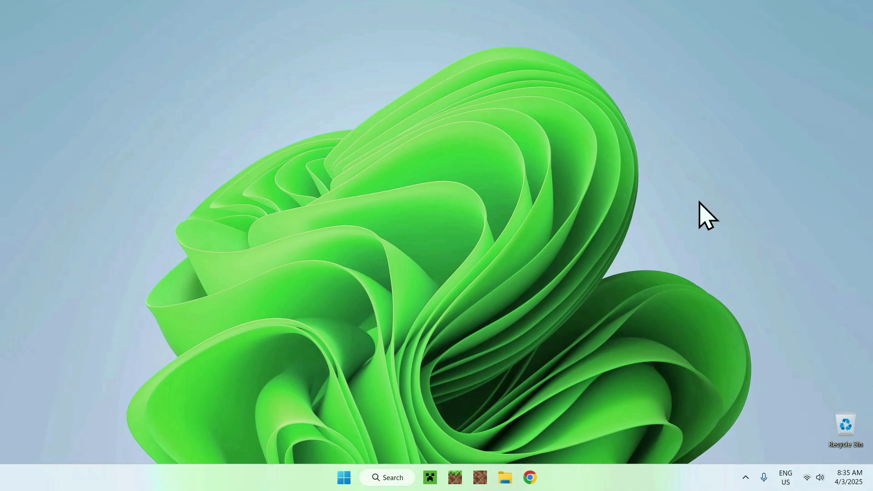
- Launch Chrome from the taskbar to a new tab with Google search
{"action": "left_click", "coordinate": [532, 476]}
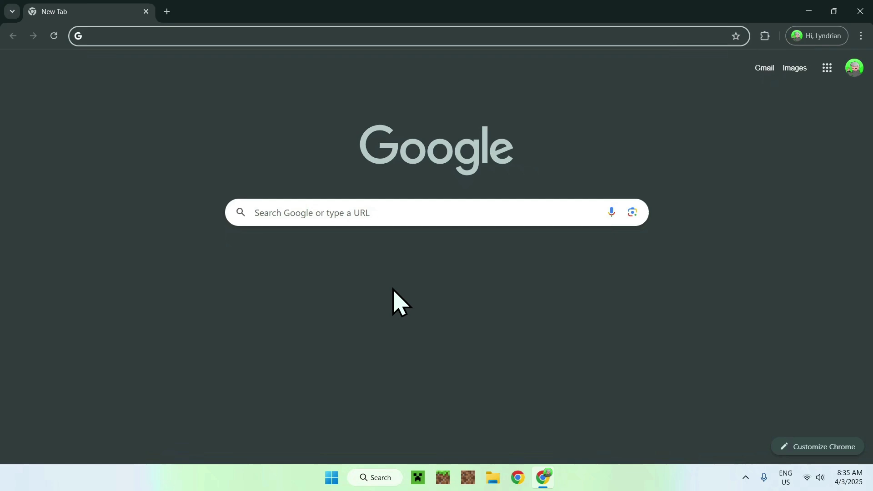
- Search Google for 'Modrinth' and open modrinth.com from the top result
{"action": "left_click", "coordinate": [410, 211]}
{"action": "type", "text": "Modrinth"}
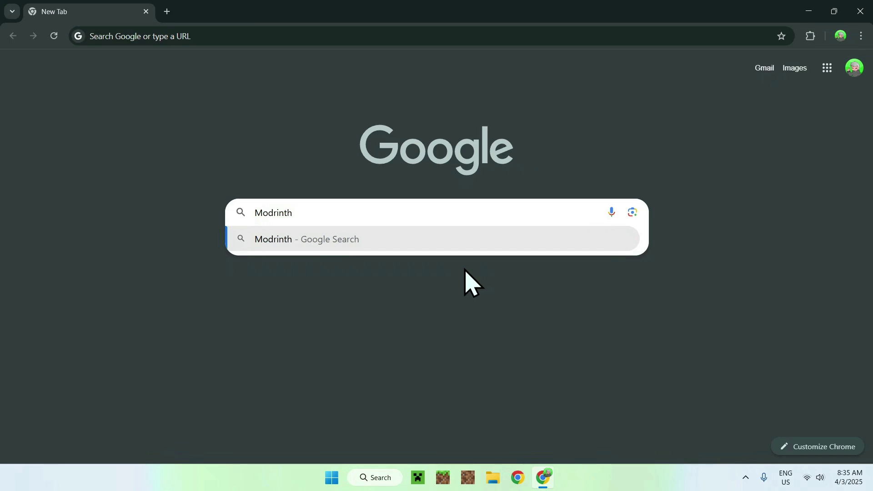
{"action": "key", "text": "Return"}
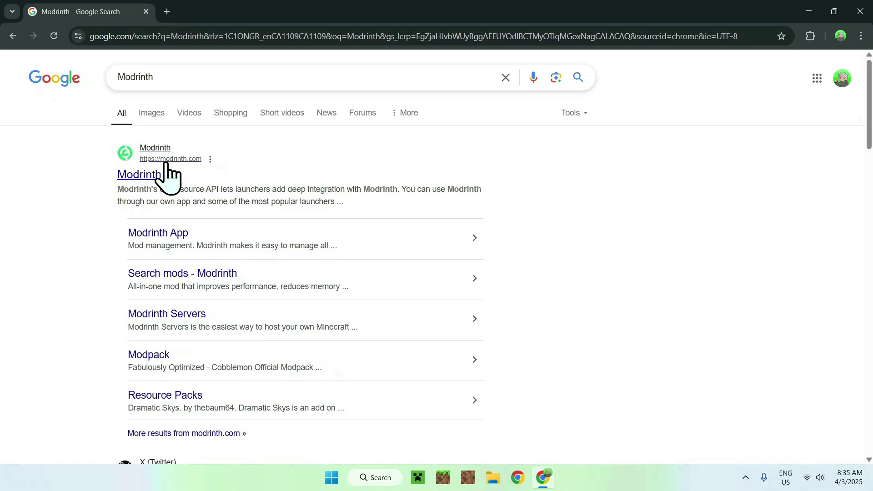
{"action": "left_click", "coordinate": [139, 177]}
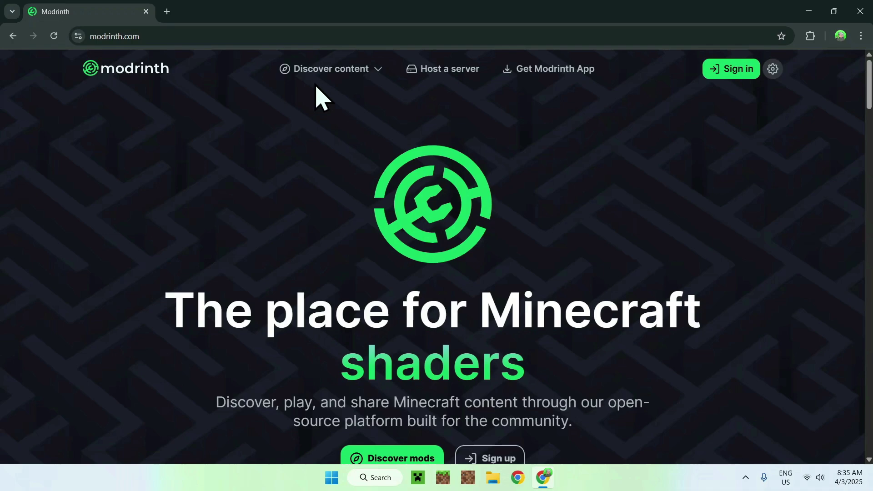
- Browse Modrinth mods, search 'Simple Voice Chat', and open its project page
{"action": "mouse_move", "coordinate": [332, 71]}
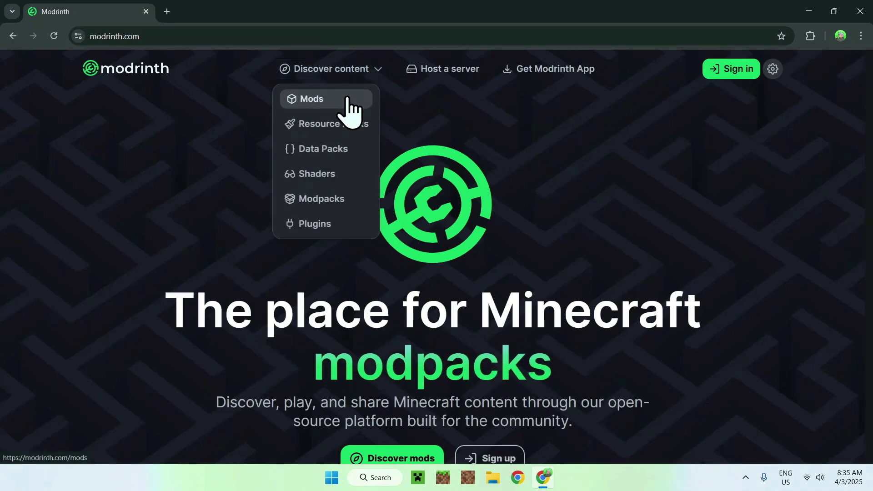
{"action": "left_click", "coordinate": [349, 109]}
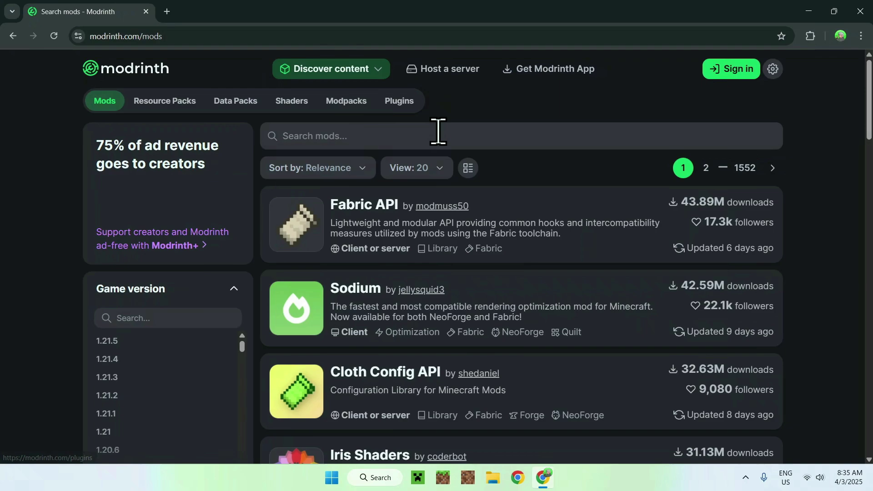
{"action": "left_click", "coordinate": [452, 136]}
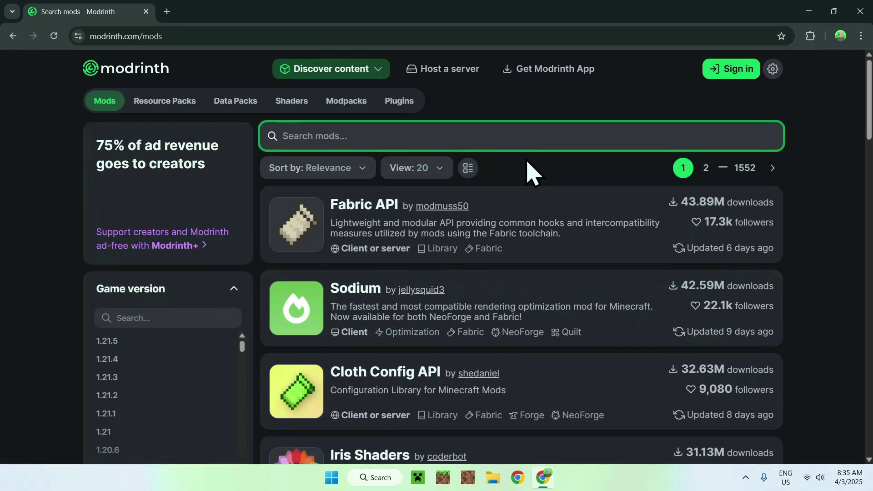
{"action": "type", "text": "Simple V"}
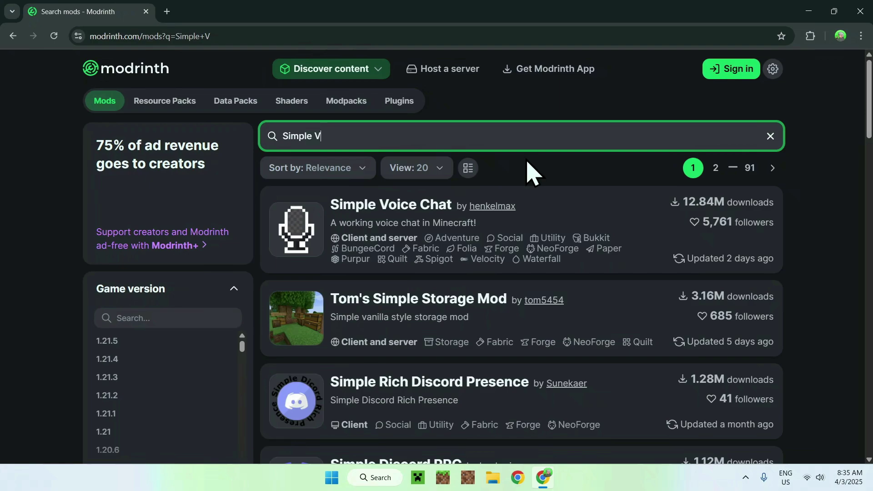
{"action": "type", "text": "oice Chat"}
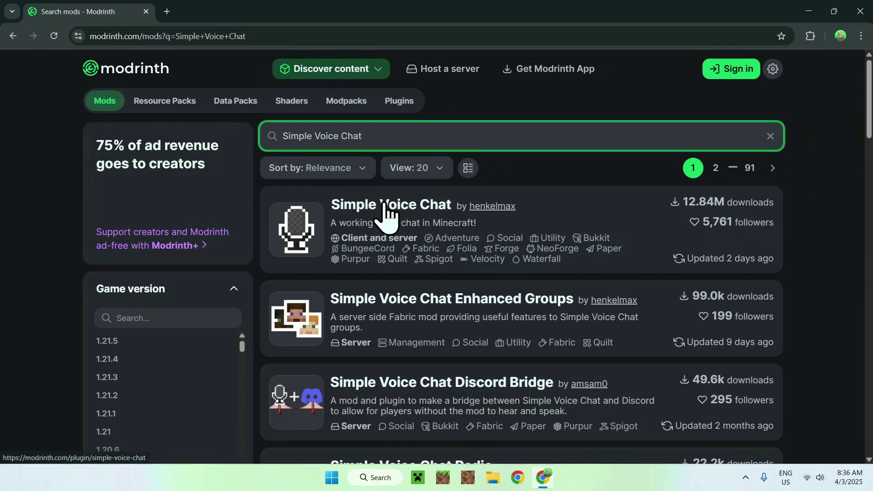
{"action": "left_click", "coordinate": [385, 208]}
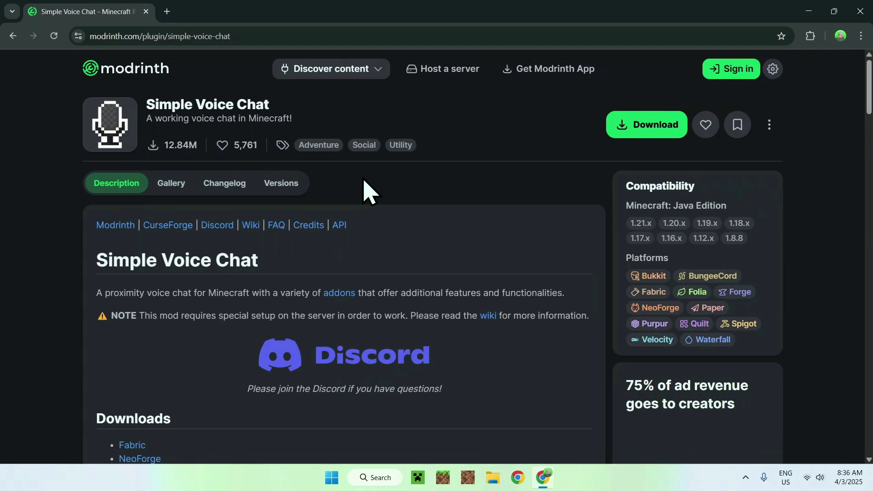
- Filter the mod's versions to 1.21.5 and download the fabric-1.21.5-2.5.29 jar
{"action": "left_click", "coordinate": [281, 183]}
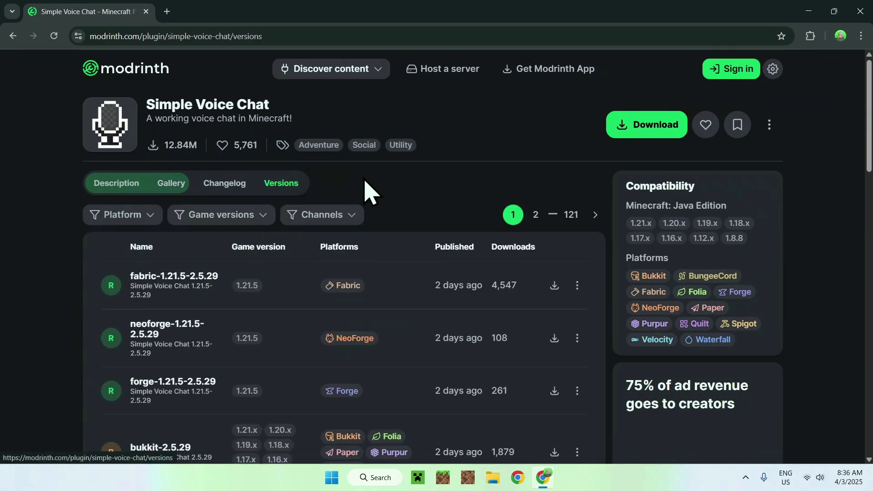
{"action": "left_click", "coordinate": [219, 218]}
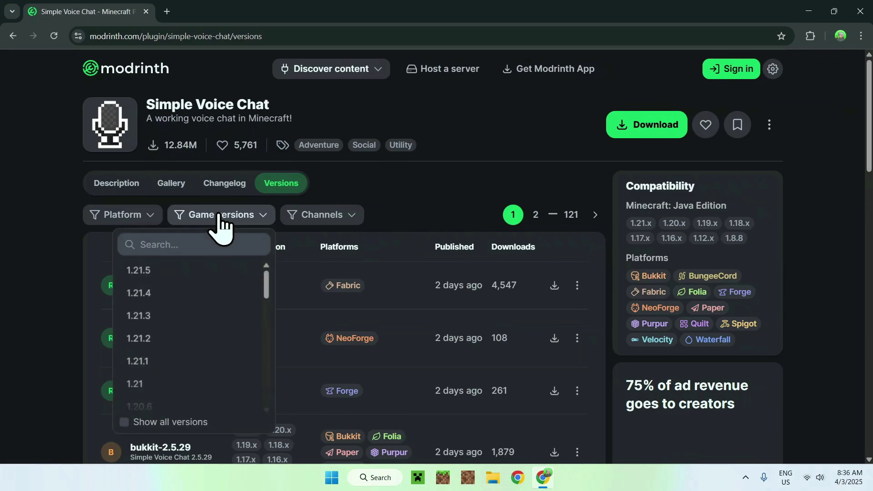
{"action": "left_click", "coordinate": [217, 273]}
{"action": "left_click", "coordinate": [426, 219]}
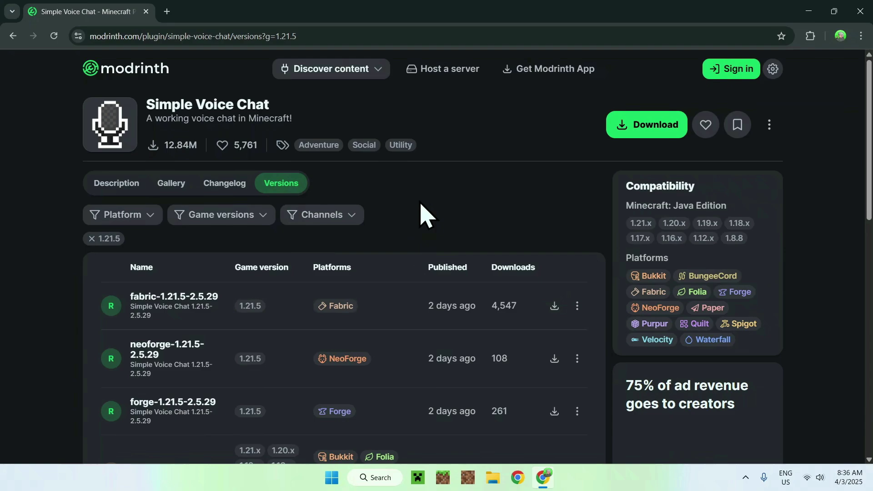
{"action": "left_click", "coordinate": [551, 301]}
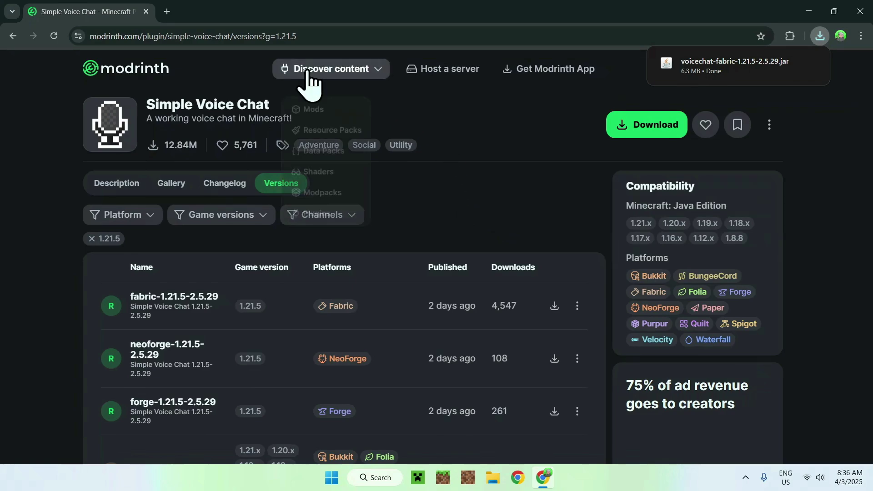
{"action": "left_click", "coordinate": [167, 12]}
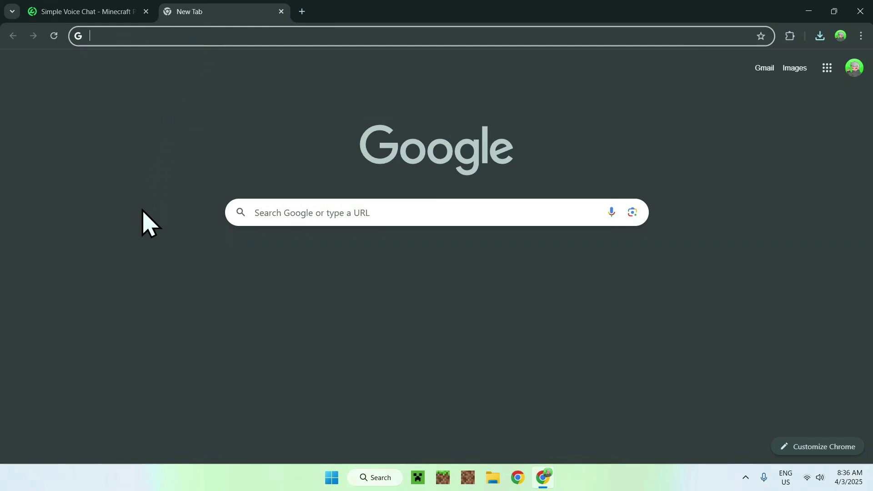
- Google 'Fabric Minecraft' and open the Fabric Loader homepage on fabricmc.net
{"action": "left_click", "coordinate": [266, 205]}
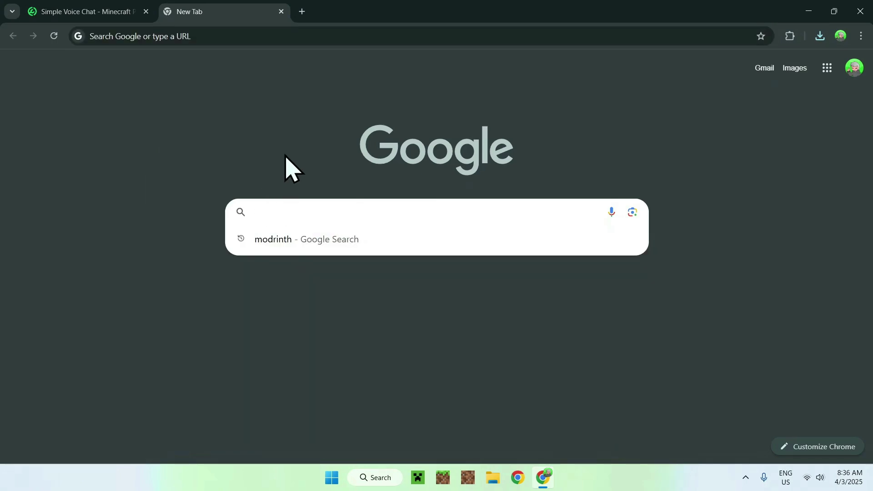
{"action": "type", "text": "Fabric Minecraft"}
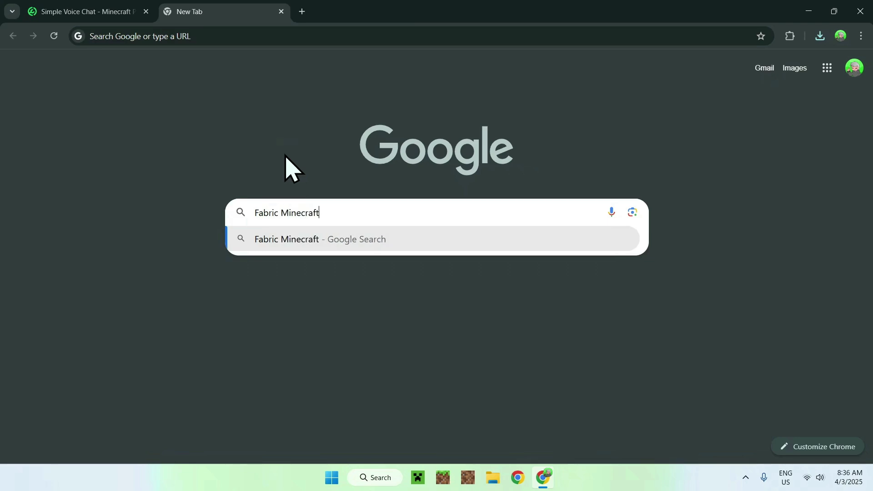
{"action": "key", "text": "Return"}
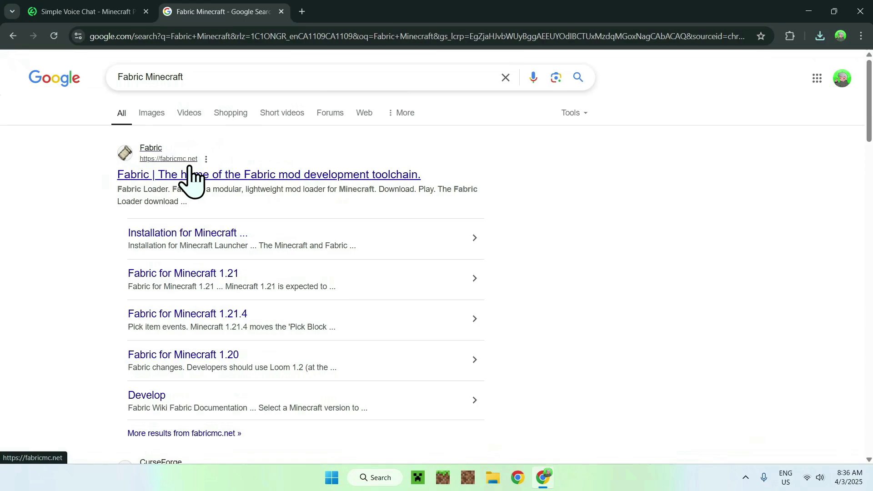
{"action": "left_click", "coordinate": [157, 180]}
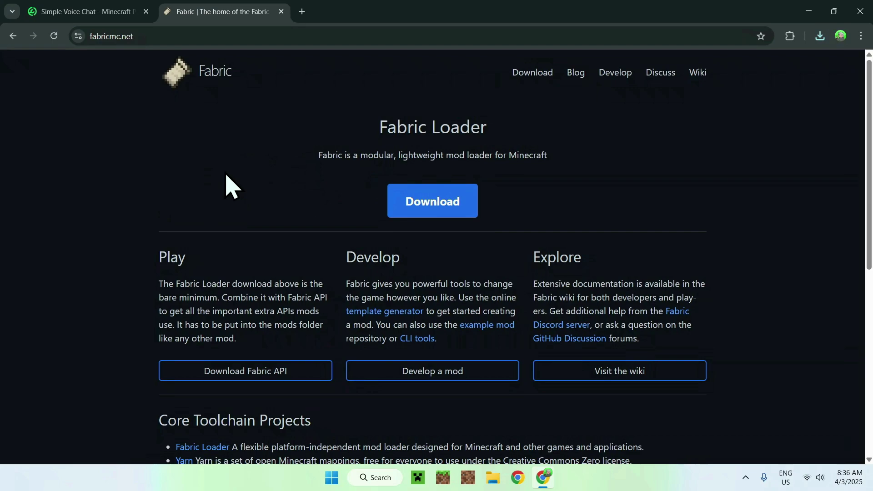
- Download the Fabric installer for Windows, then close Chrome
{"action": "left_click", "coordinate": [434, 207]}
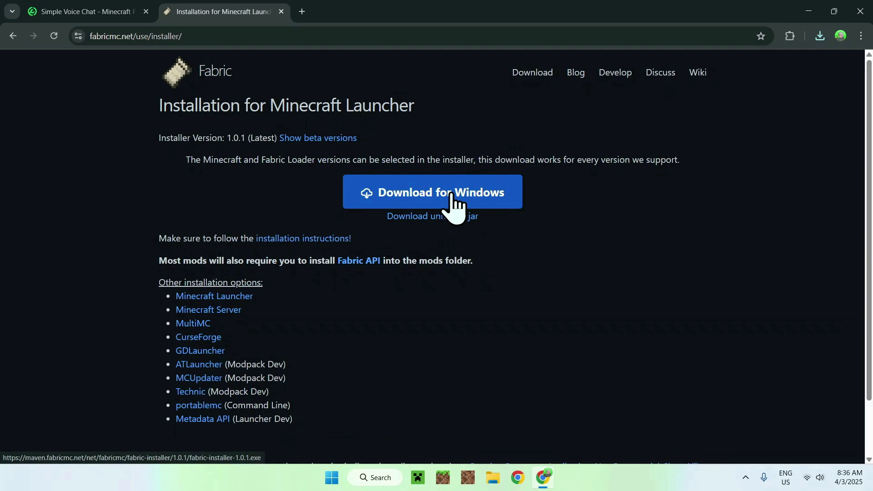
{"action": "left_click", "coordinate": [433, 196]}
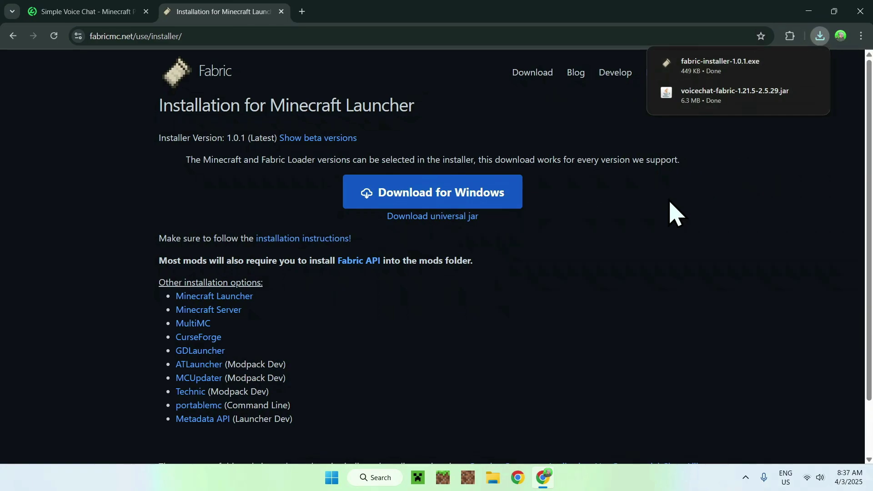
{"action": "left_click", "coordinate": [860, 11]}
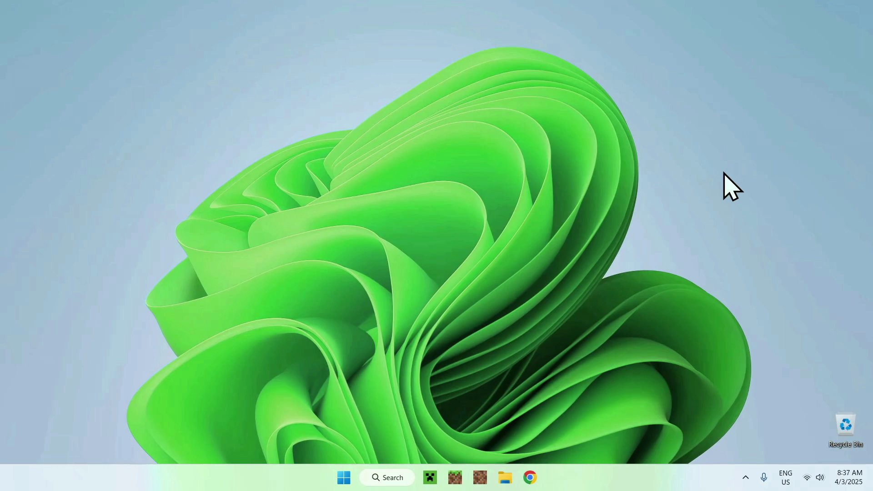
- Run fabric-installer-1.0.1.exe from the Downloads folder in File Explorer
{"action": "left_click", "coordinate": [508, 476]}
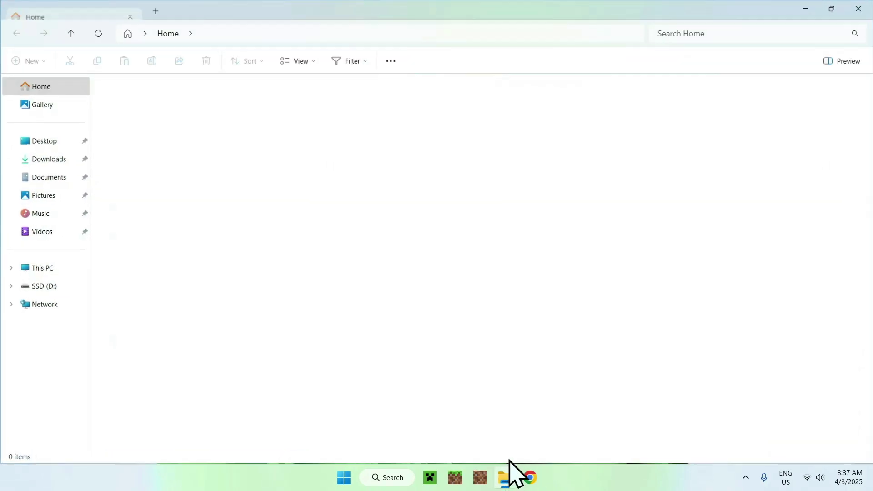
{"action": "left_click", "coordinate": [48, 159]}
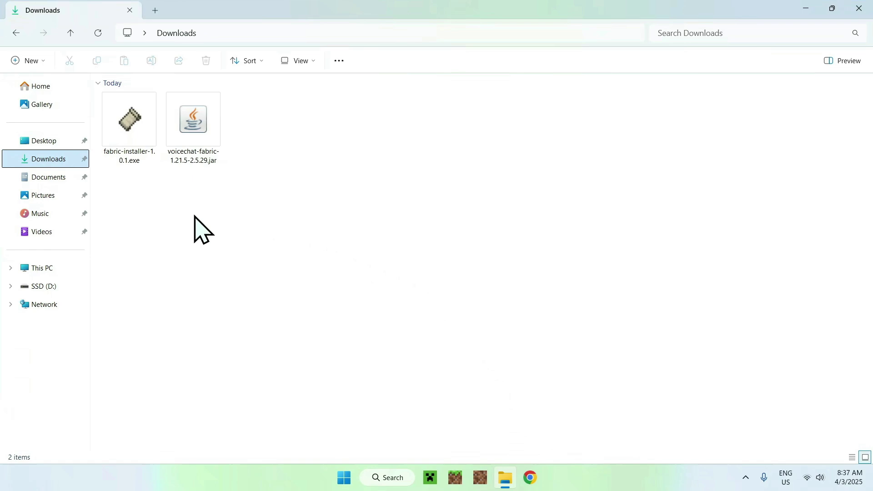
{"action": "double_click", "coordinate": [129, 159]}
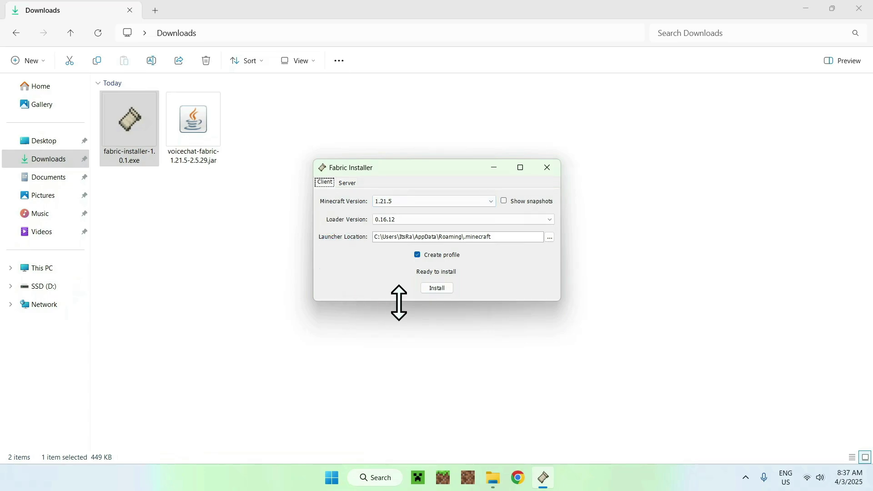
- Install Fabric Loader 0.16.12 for Minecraft 1.21.5, acknowledge success, and exit the installer
{"action": "left_click", "coordinate": [436, 288]}
{"action": "left_click", "coordinate": [436, 262]}
{"action": "left_click", "coordinate": [547, 168]}
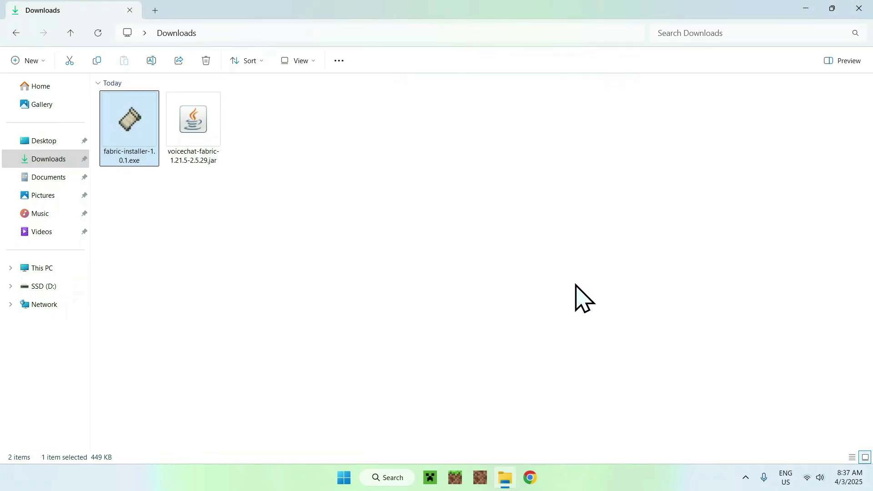
- Open the fabric-loader-1.21.5 game folder from the launcher's Installations list
{"action": "left_click", "coordinate": [430, 477]}
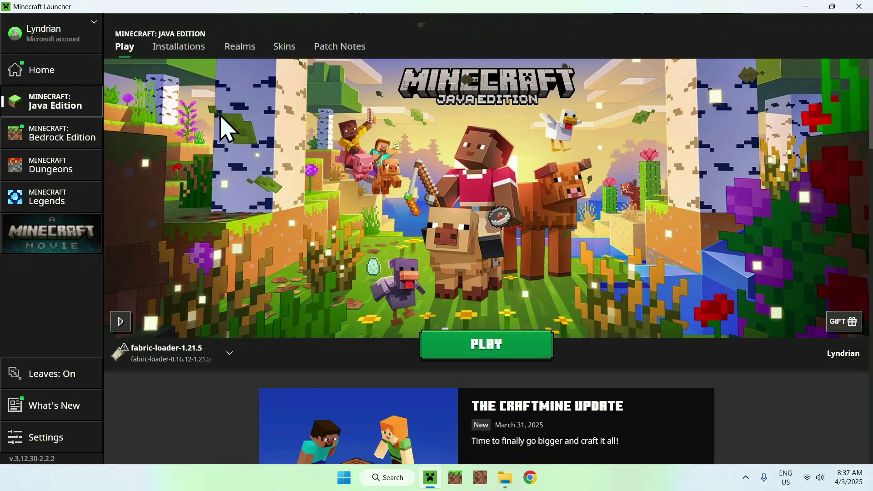
{"action": "left_click", "coordinate": [179, 47]}
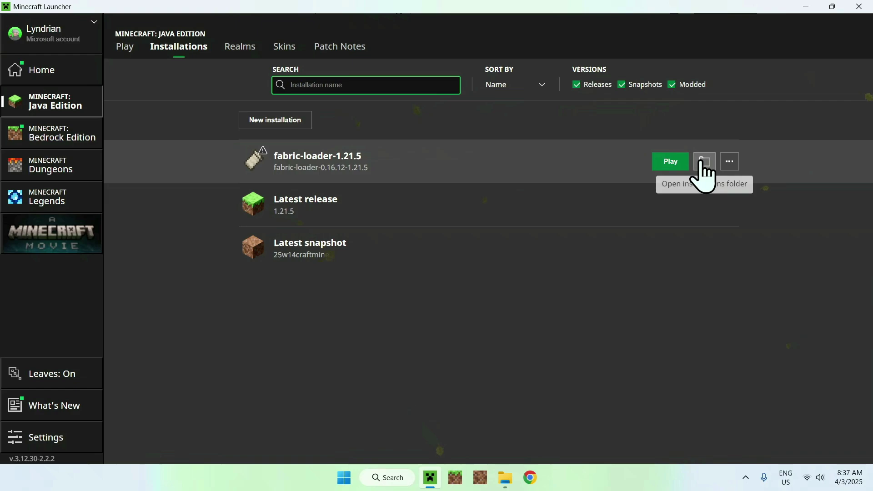
{"action": "left_click", "coordinate": [705, 172]}
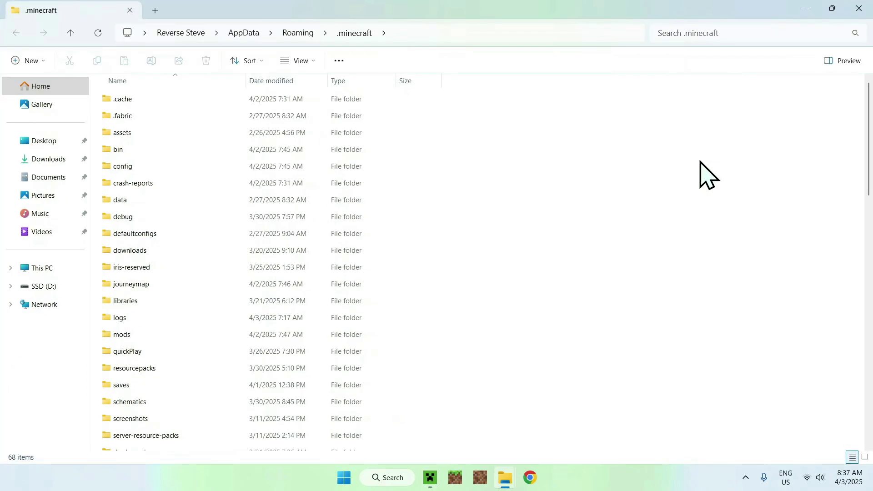
- Copy voicechat-fabric-1.21.5-2.5.29.jar from Downloads into the .minecraft mods folder
{"action": "left_click", "coordinate": [348, 334]}
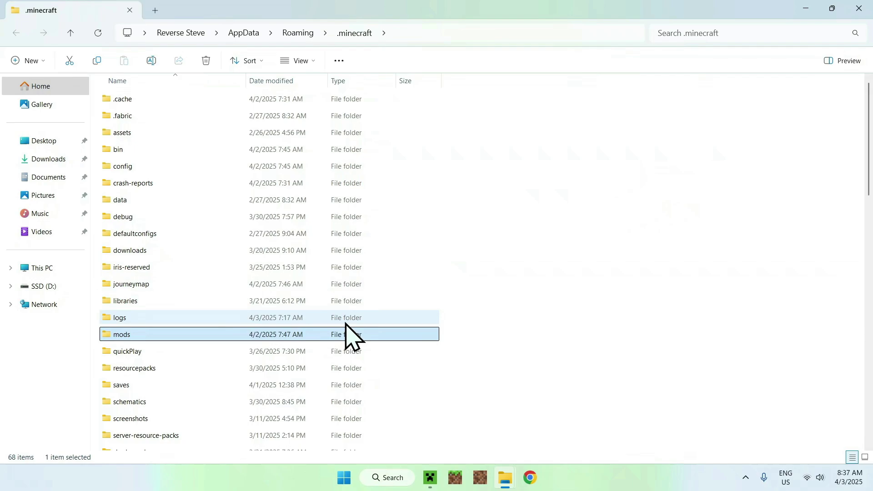
{"action": "double_click", "coordinate": [266, 340]}
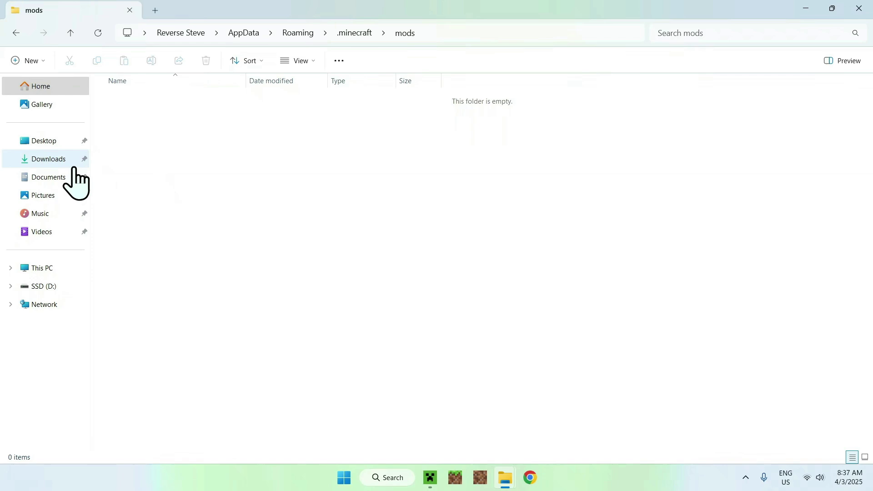
{"action": "left_click", "coordinate": [58, 164]}
{"action": "left_click", "coordinate": [195, 121]}
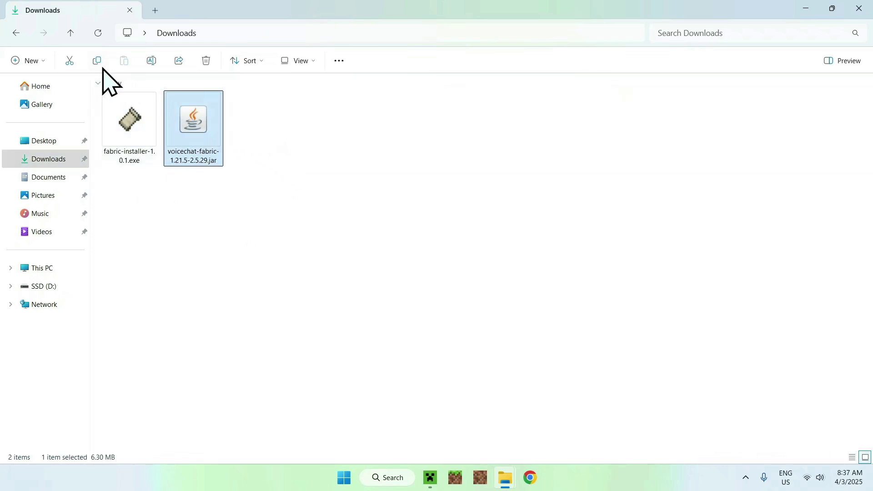
{"action": "left_click", "coordinate": [98, 64]}
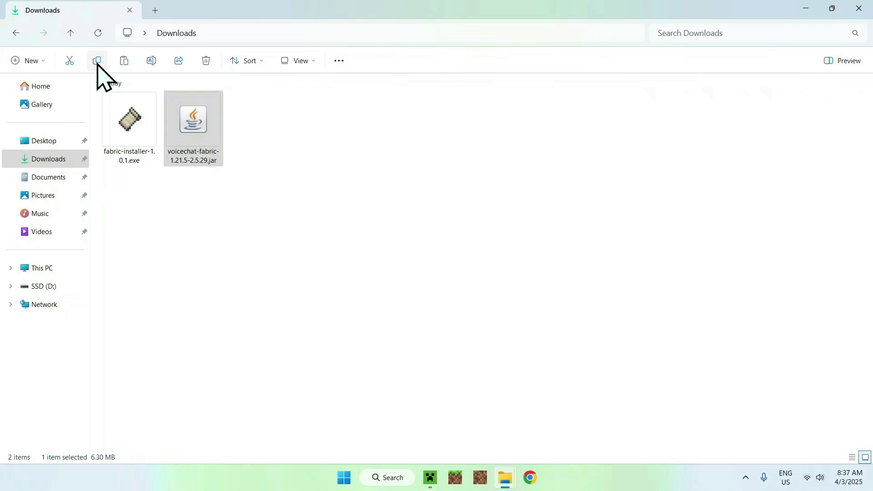
{"action": "left_click", "coordinate": [16, 33]}
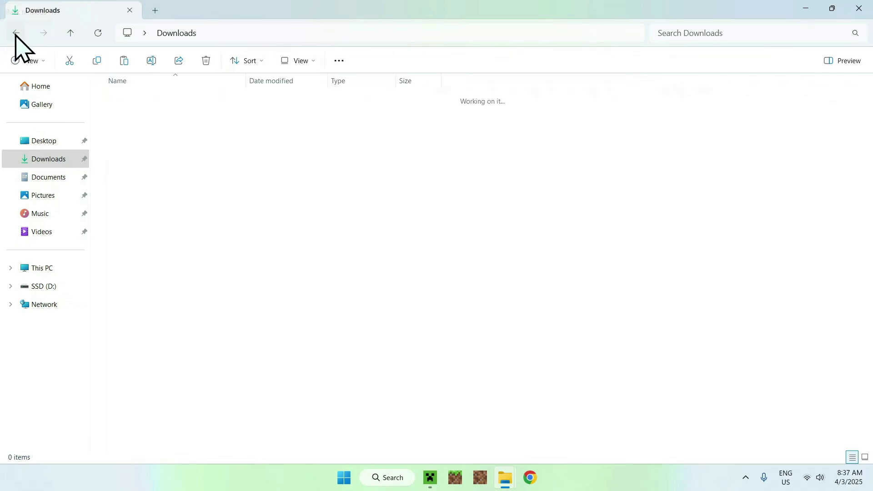
{"action": "left_click", "coordinate": [125, 61]}
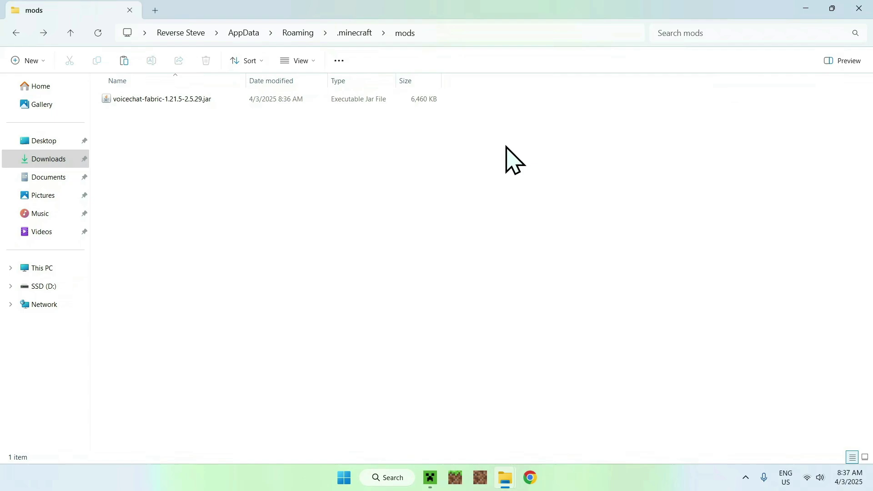
{"action": "left_click", "coordinate": [431, 477]}
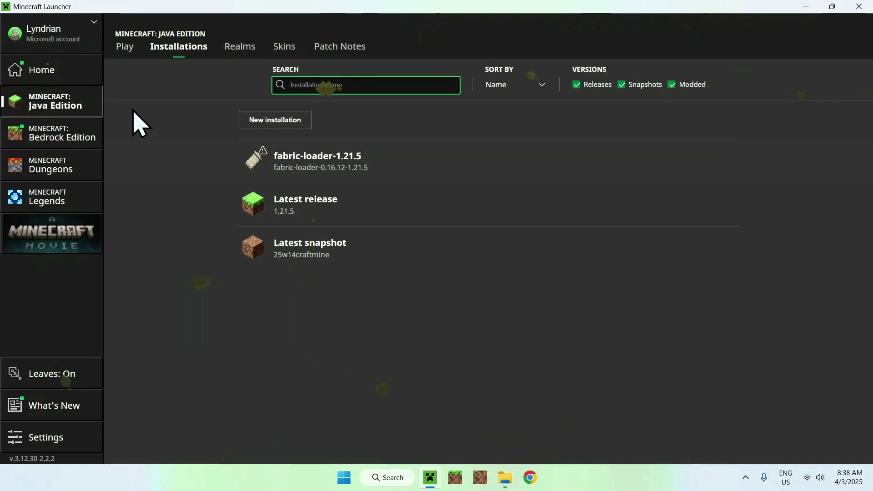
- Play the fabric-loader-1.21.5 installation, accepting the modified-game risk warning
{"action": "left_click", "coordinate": [124, 47]}
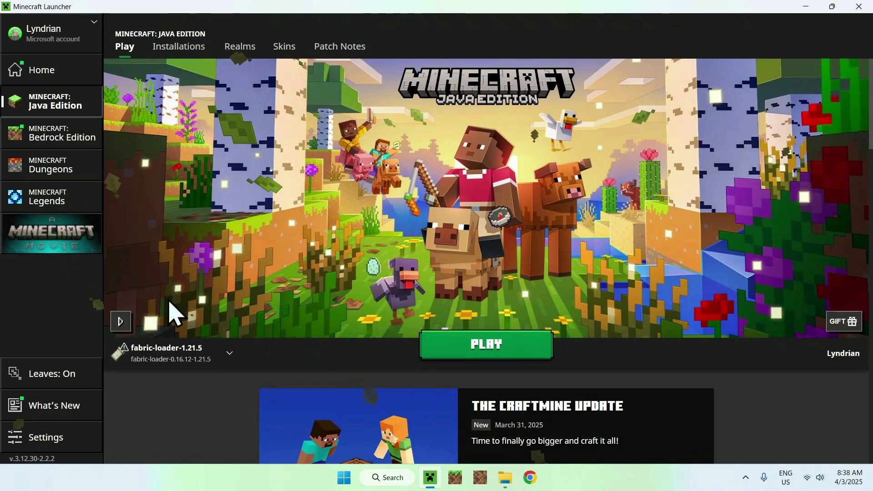
{"action": "left_click", "coordinate": [493, 347]}
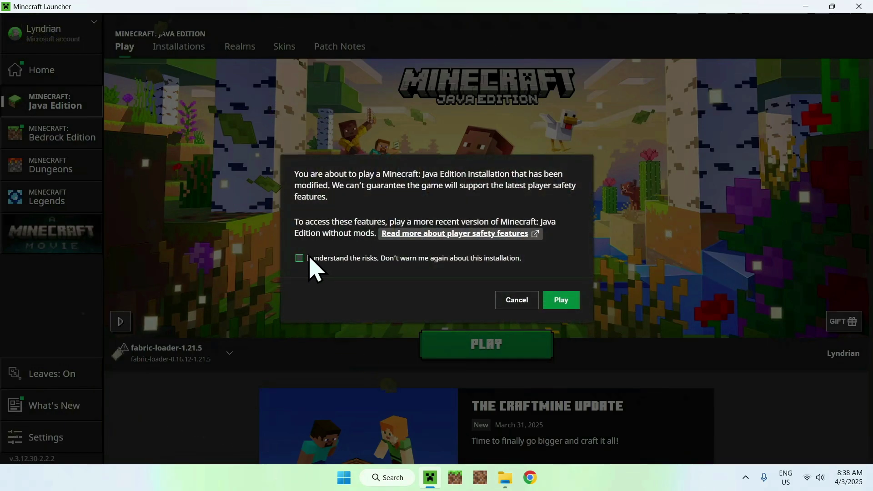
{"action": "left_click", "coordinate": [310, 259]}
{"action": "left_click", "coordinate": [563, 300]}
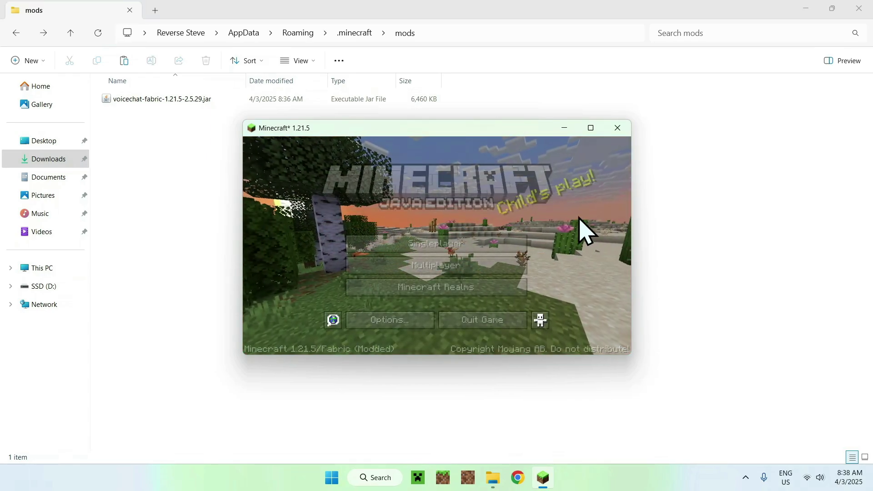
- Maximize the game window and load the Tutorials world from the Singleplayer list
{"action": "left_click", "coordinate": [591, 129]}
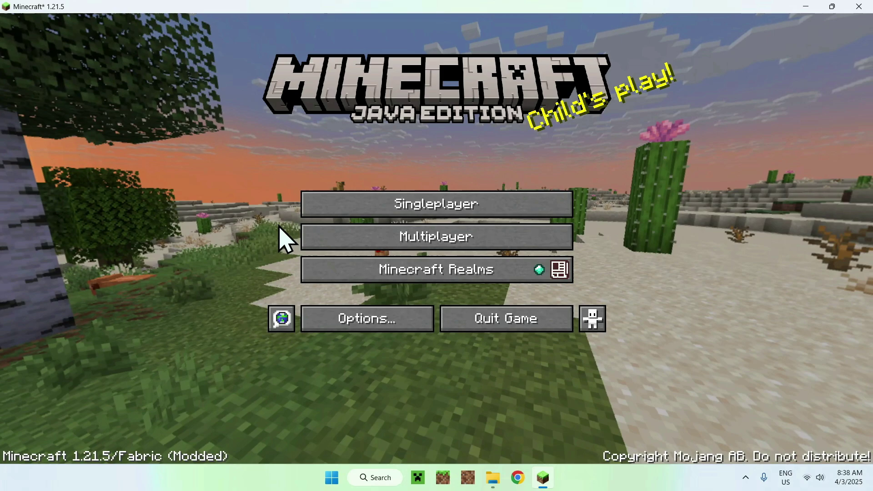
{"action": "left_click", "coordinate": [443, 201]}
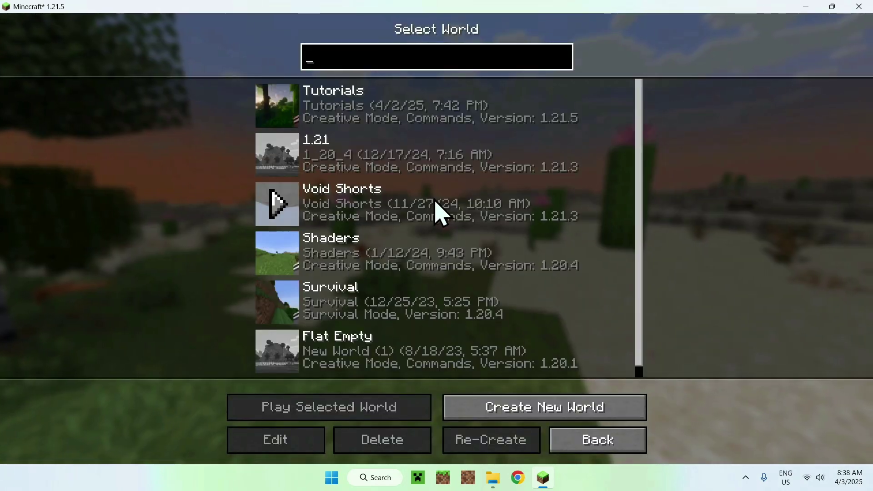
{"action": "left_click", "coordinate": [278, 113]}
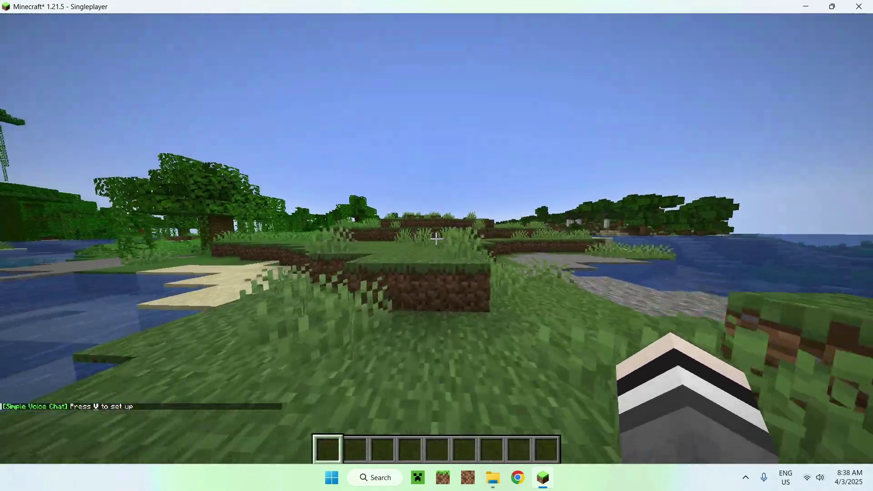
- Walk forward, open the Simple Voice Chat setup guide with V, and select the Yeti Classic microphone
{"action": "key", "text": "w"}
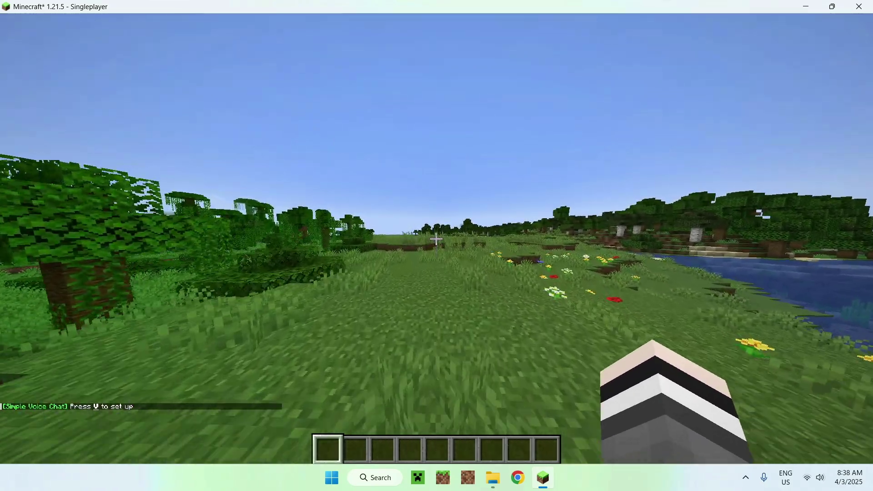
{"action": "key", "text": "v"}
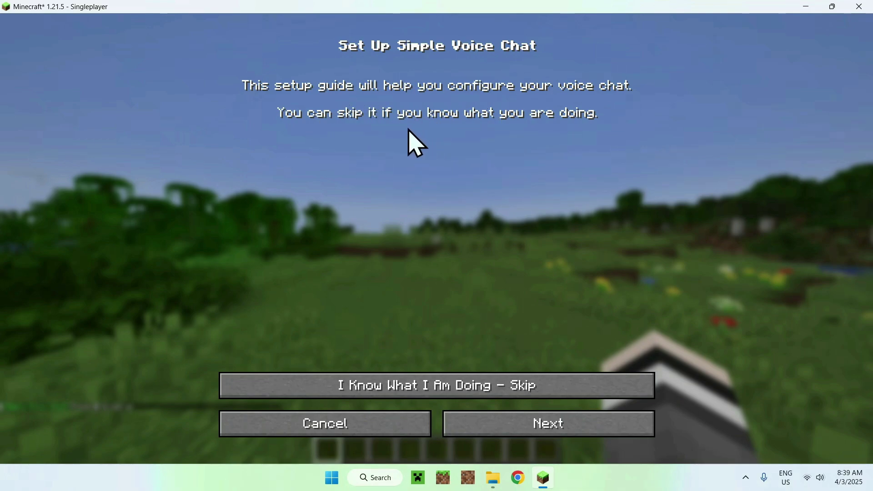
{"action": "left_click", "coordinate": [501, 425]}
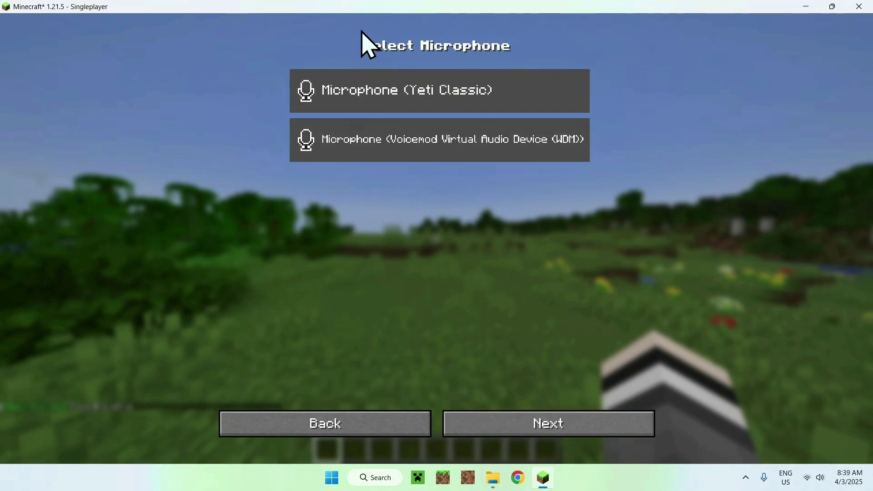
{"action": "left_click", "coordinate": [491, 97]}
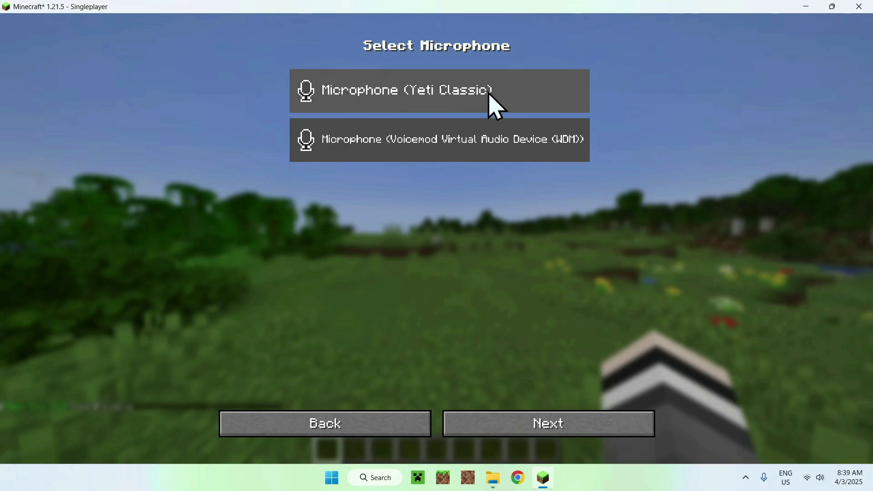
{"action": "left_click", "coordinate": [528, 97]}
- Choose Speakers (2- Realtek(R) Audio) as the voice chat output device
{"action": "left_click", "coordinate": [541, 431]}
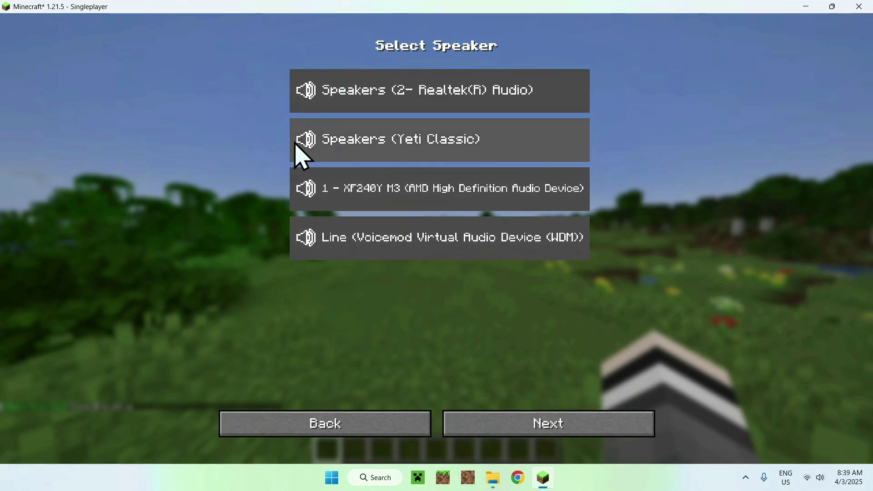
{"action": "left_click", "coordinate": [399, 90]}
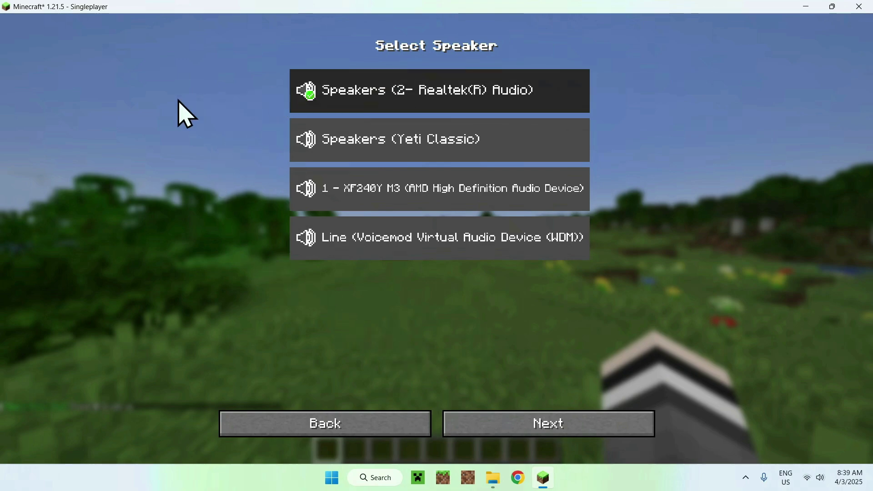
{"action": "left_click", "coordinate": [544, 417]}
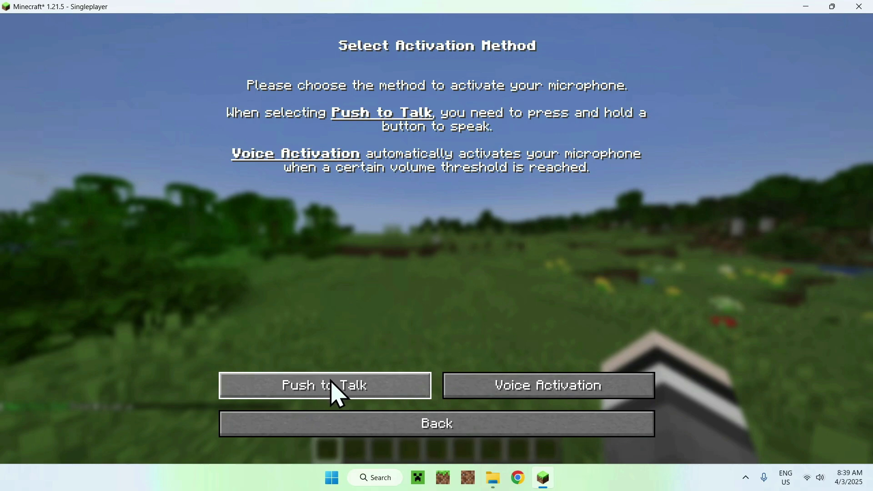
- Choose Voice Activation, adjust mic amplification, and set the activation threshold to -120 dB using mic testing
{"action": "left_click", "coordinate": [536, 387]}
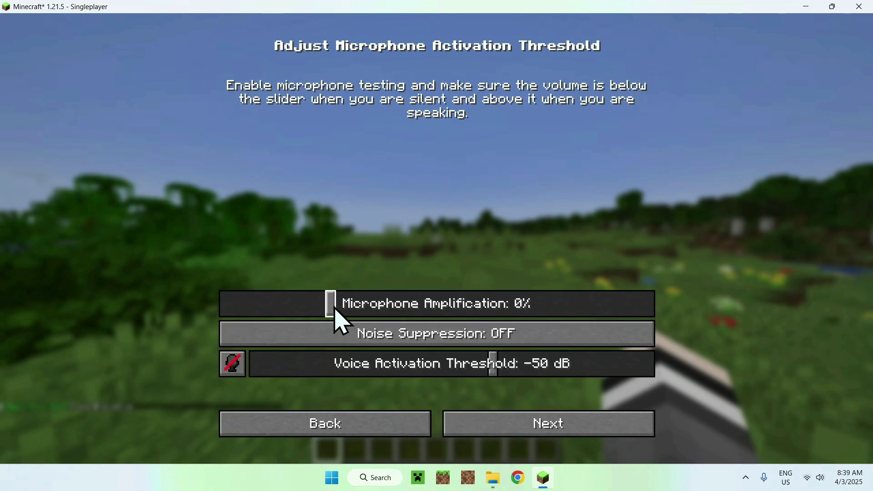
{"action": "mouse_move", "coordinate": [335, 311]}
{"action": "left_mouse_down"}
{"action": "mouse_move", "coordinate": [664, 317]}
{"action": "mouse_move", "coordinate": [226, 318]}
{"action": "mouse_move", "coordinate": [220, 310]}
{"action": "mouse_move", "coordinate": [329, 323]}
{"action": "mouse_move", "coordinate": [331, 332]}
{"action": "left_mouse_up"}
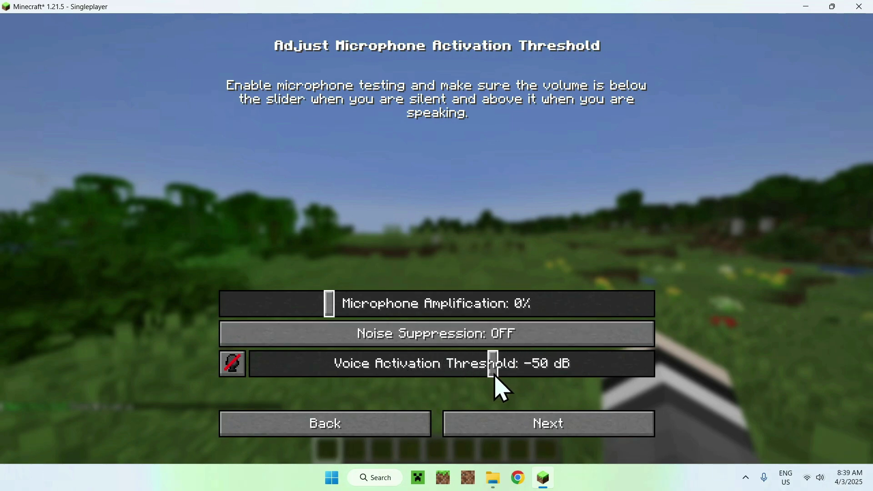
{"action": "mouse_move", "coordinate": [495, 374]}
{"action": "left_mouse_down"}
{"action": "mouse_move", "coordinate": [288, 374]}
{"action": "mouse_move", "coordinate": [528, 376]}
{"action": "mouse_move", "coordinate": [376, 378]}
{"action": "left_mouse_up"}
{"action": "left_click", "coordinate": [233, 364]}
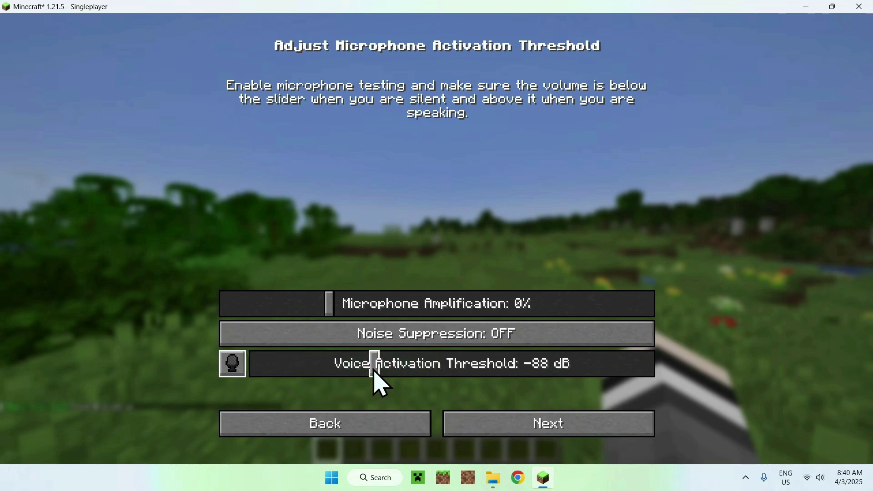
{"action": "left_click_drag", "start_coordinate": [364, 375], "coordinate": [276, 363]}
{"action": "left_click", "coordinate": [233, 364]}
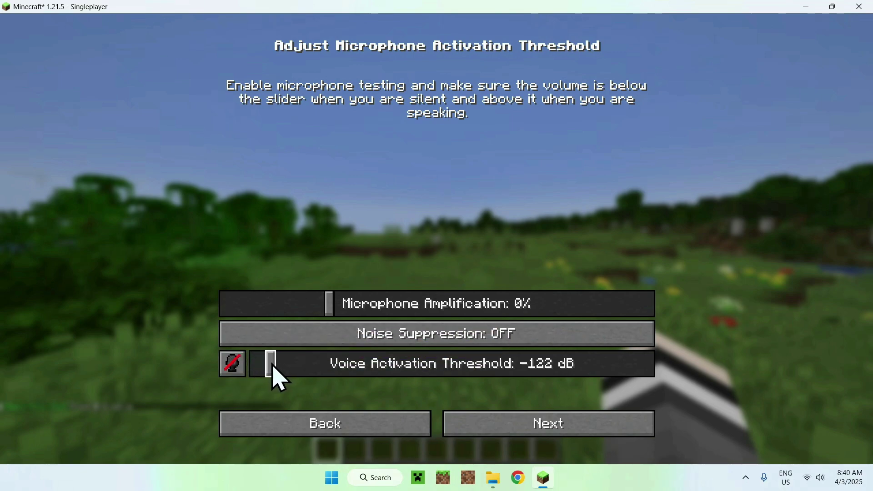
{"action": "left_click", "coordinate": [232, 369]}
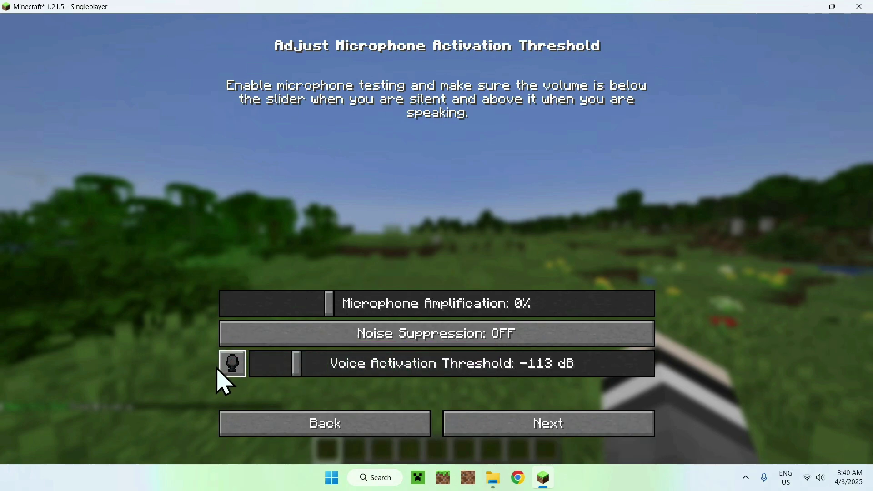
{"action": "left_click", "coordinate": [222, 371]}
{"action": "mouse_move", "coordinate": [297, 369]}
{"action": "left_mouse_down"}
{"action": "mouse_move", "coordinate": [262, 369]}
{"action": "mouse_move", "coordinate": [379, 370]}
{"action": "mouse_move", "coordinate": [299, 366]}
{"action": "left_mouse_up"}
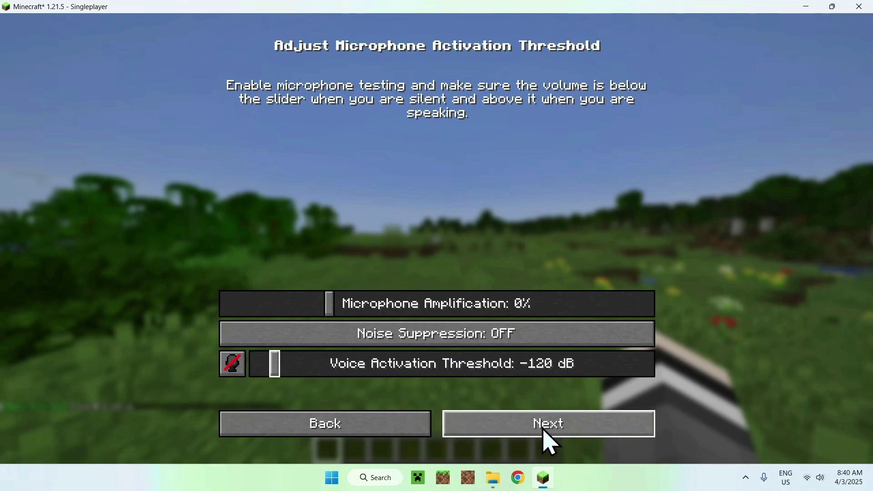
{"action": "left_click", "coordinate": [549, 442]}
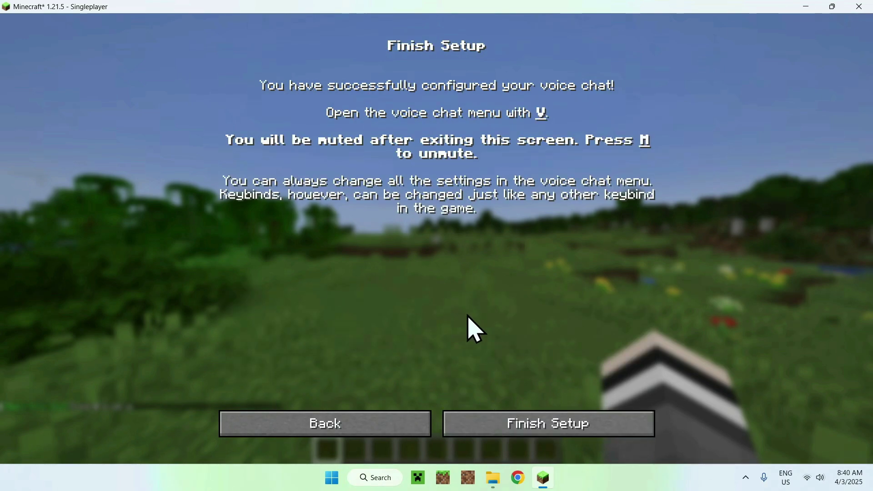
- Finish the voice chat setup and unmute the microphone from the voice chat menu
{"action": "left_click", "coordinate": [552, 427]}
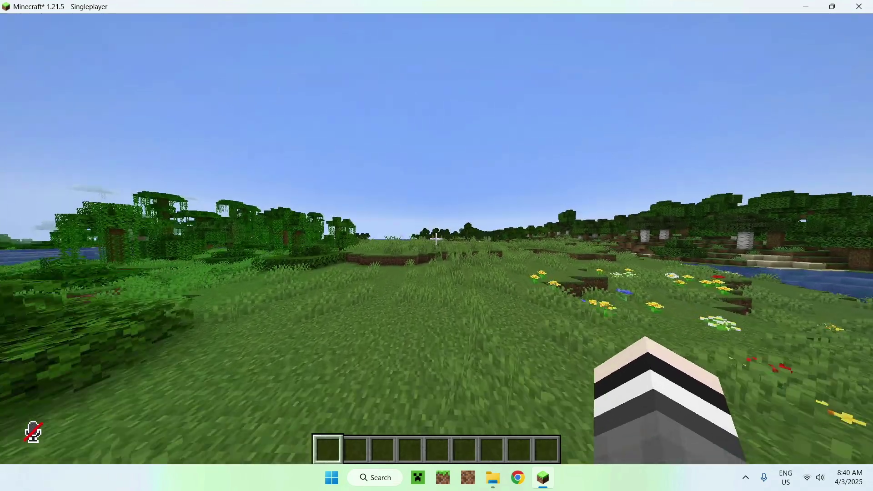
{"action": "key", "text": "v"}
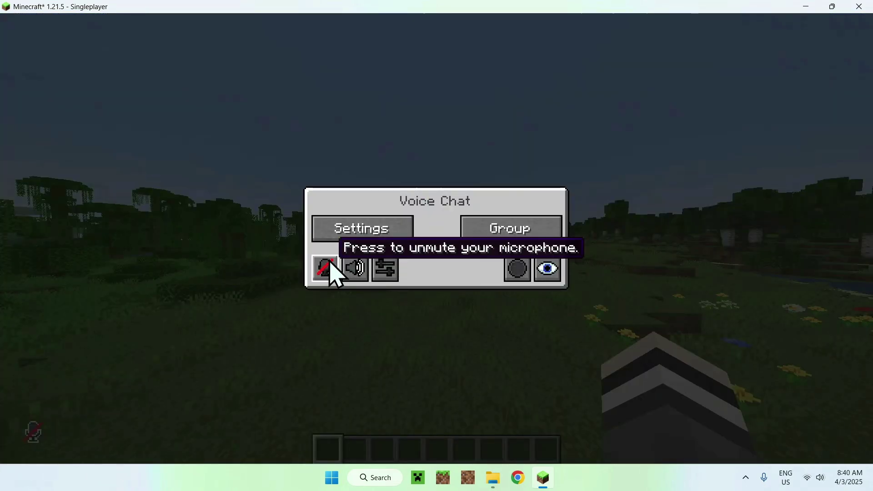
{"action": "left_click", "coordinate": [320, 269]}
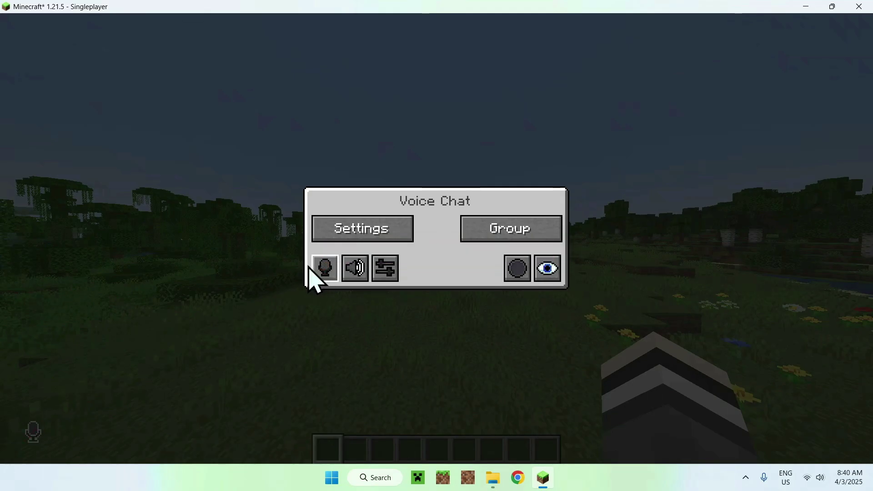
{"action": "key", "text": "Escape"}
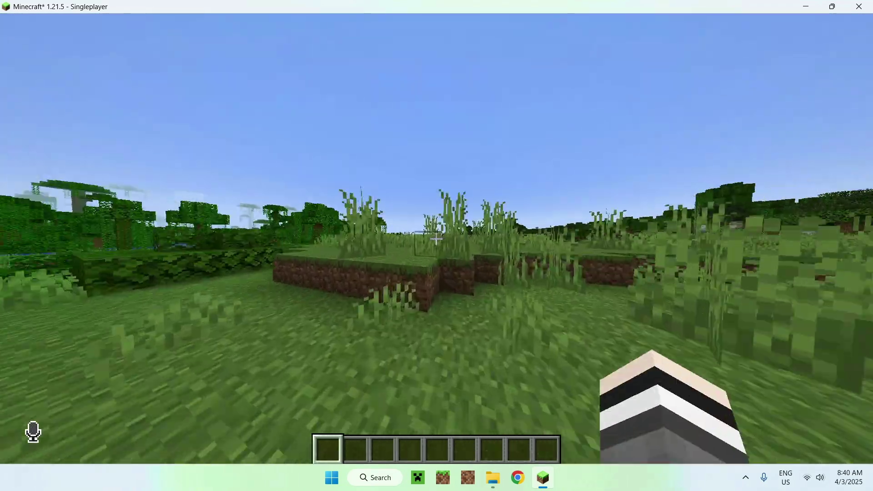
- Walk into the open field and bring up the Voice Chat Settings screen
{"action": "key", "text": "w"}
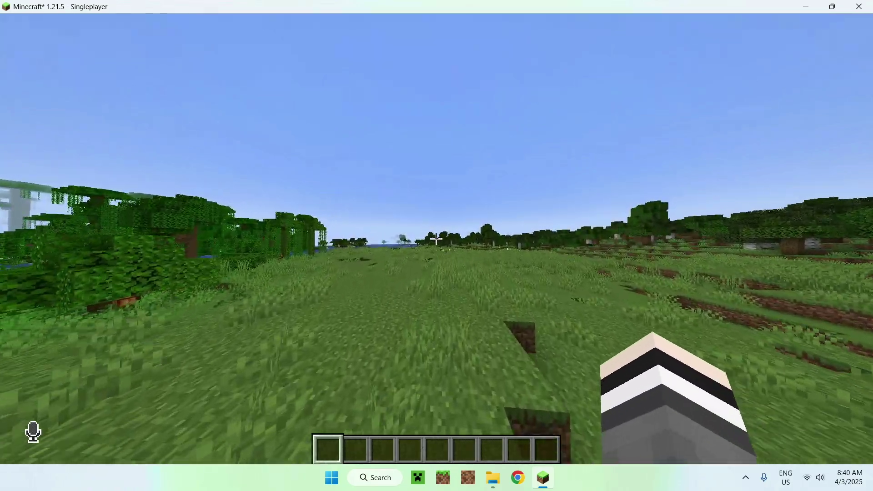
{"action": "key", "text": "v"}
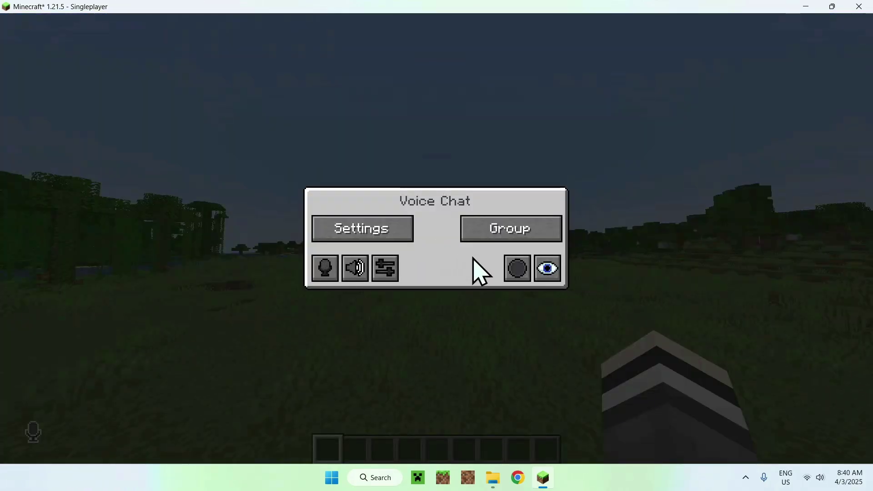
{"action": "left_click", "coordinate": [366, 228]}
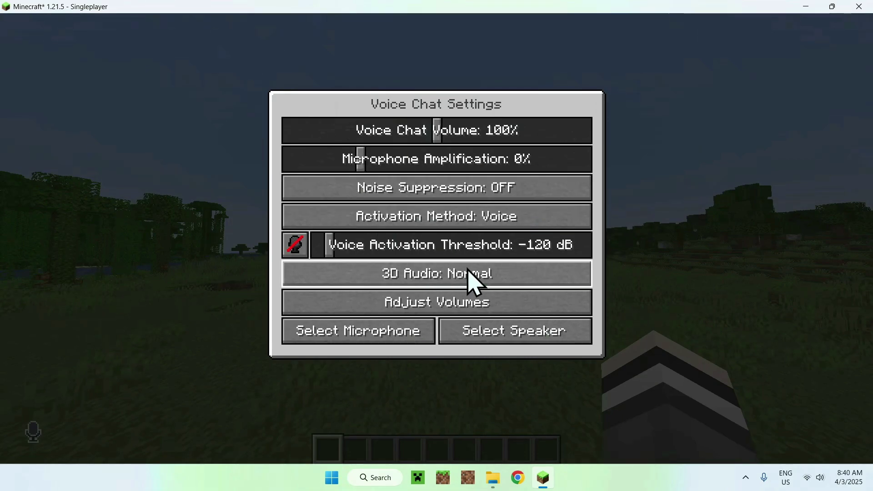
- Close Voice Chat Settings, then reopen and close the voice chat menu
{"action": "key", "text": "Escape"}
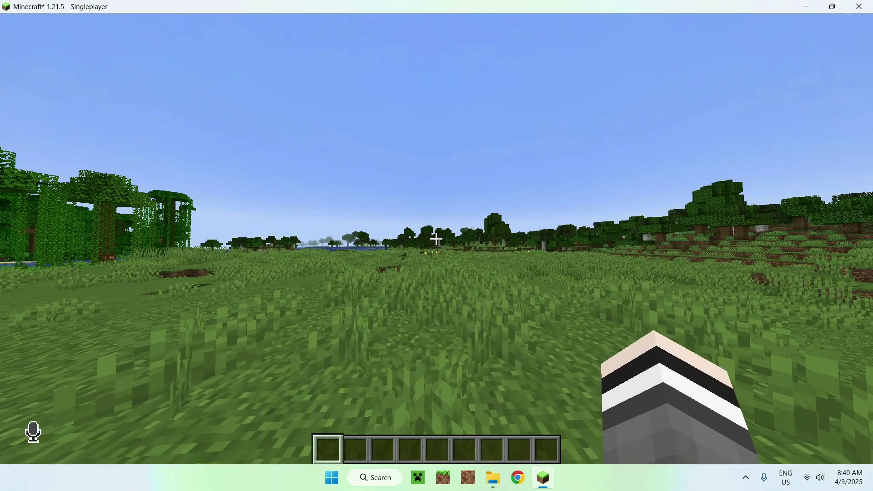
{"action": "key", "text": "v"}
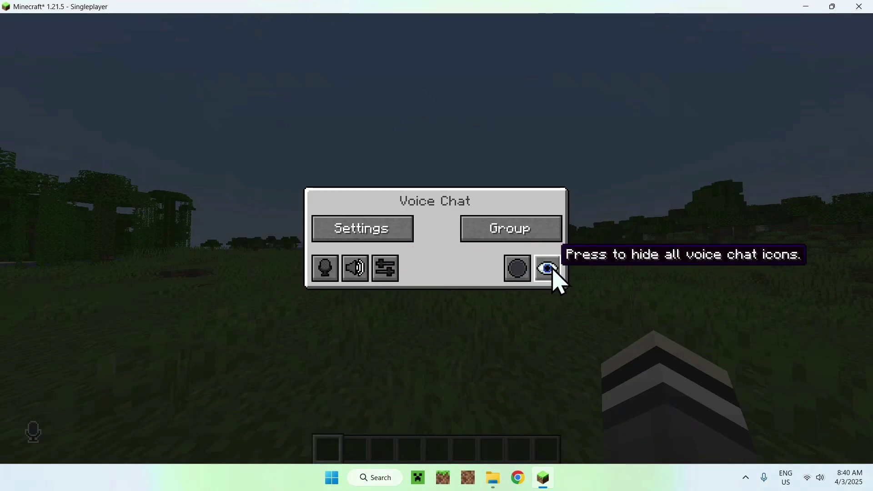
{"action": "key", "text": "Escape"}
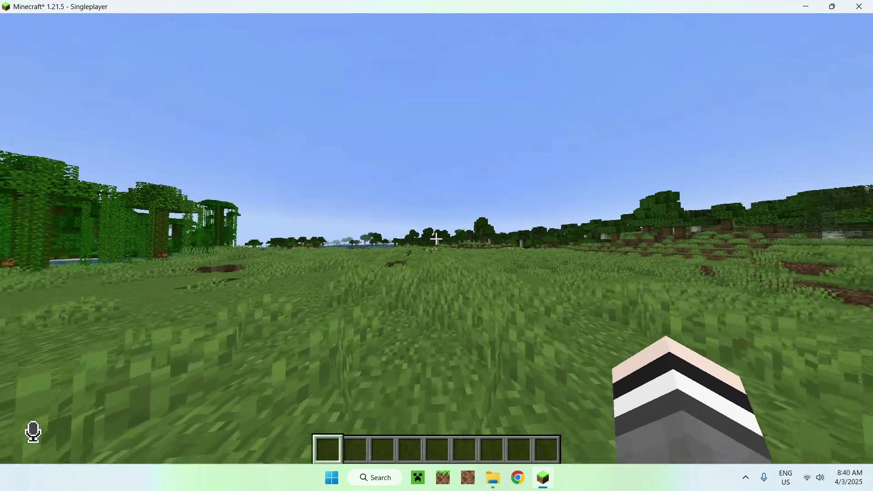
- Walk across the grass and switch to the front-facing F5 camera view
{"action": "key", "text": "w"}
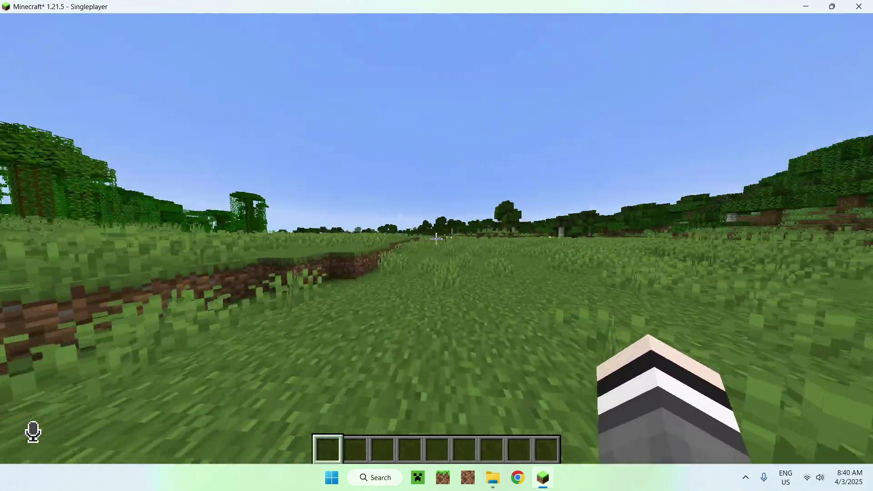
{"action": "key", "text": "w"}
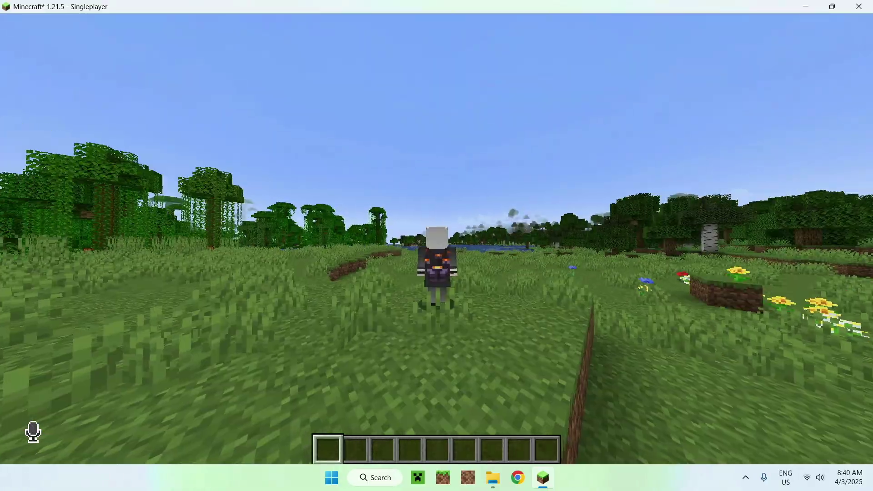
{"action": "key", "text": "F5"}
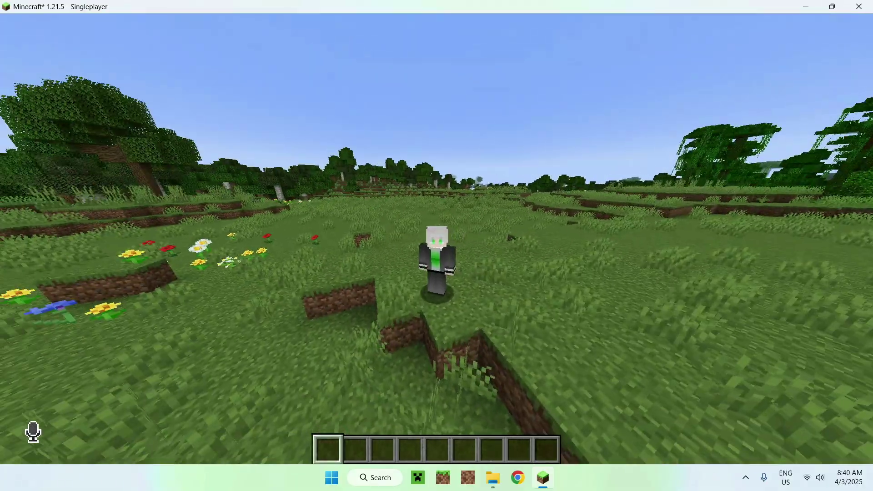
{"action": "key", "text": "w"}
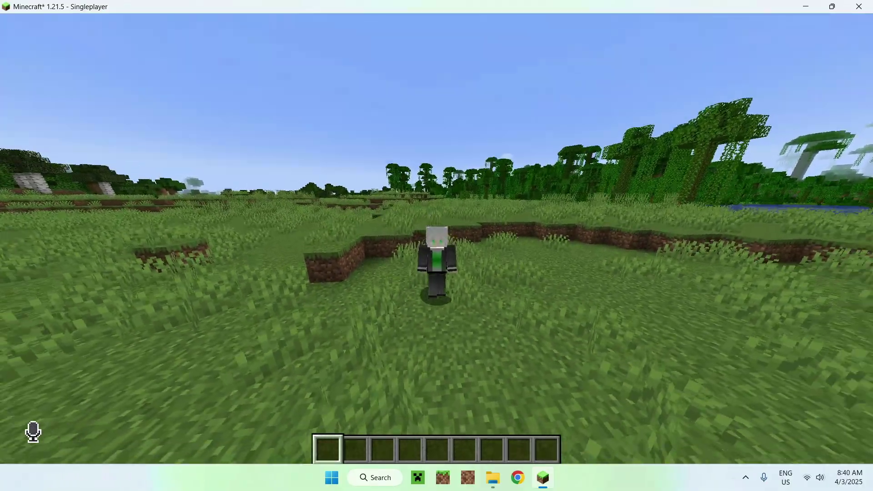